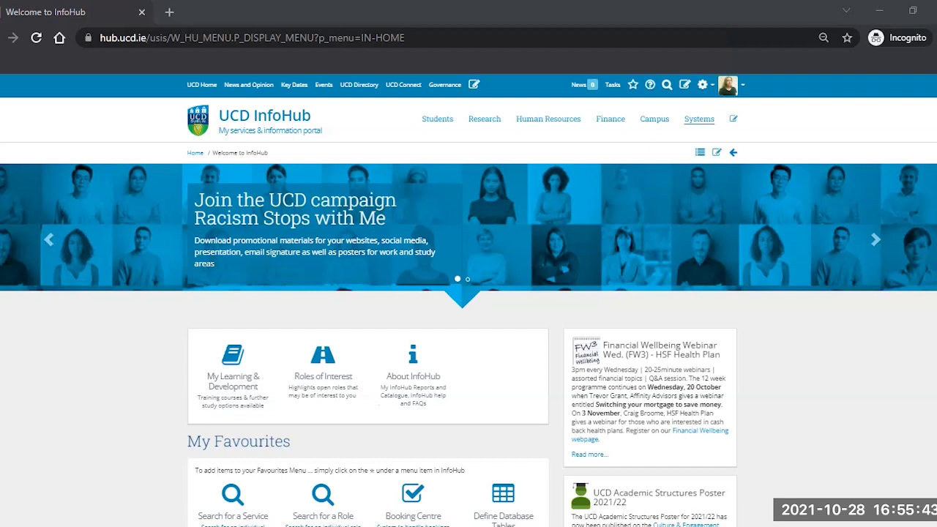
Open the Course & Event Setup page of the Booking Centre
click(699, 119)
scroll(476, 322, down, 1)
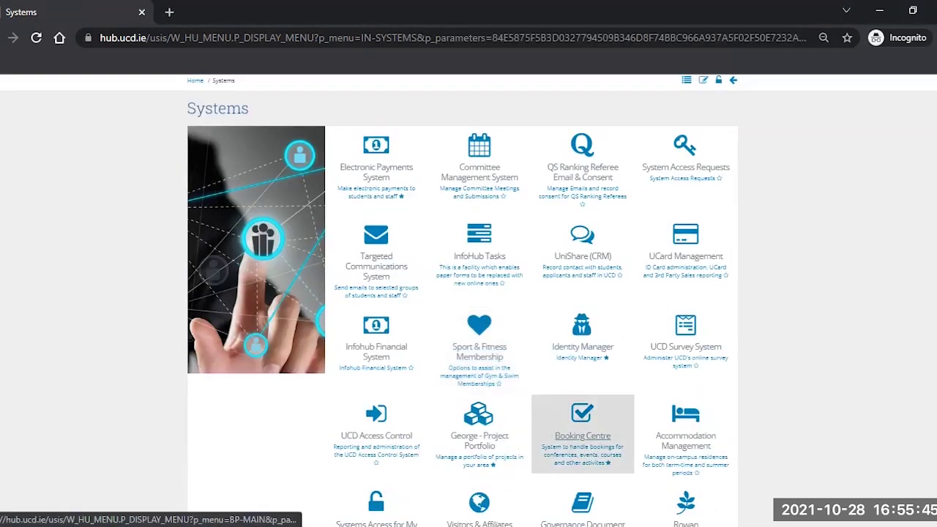
click(582, 432)
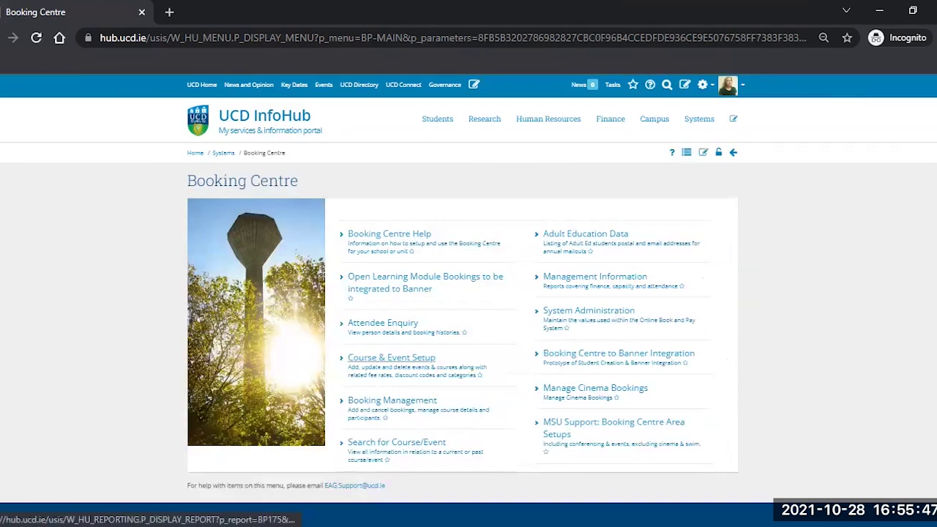
click(391, 358)
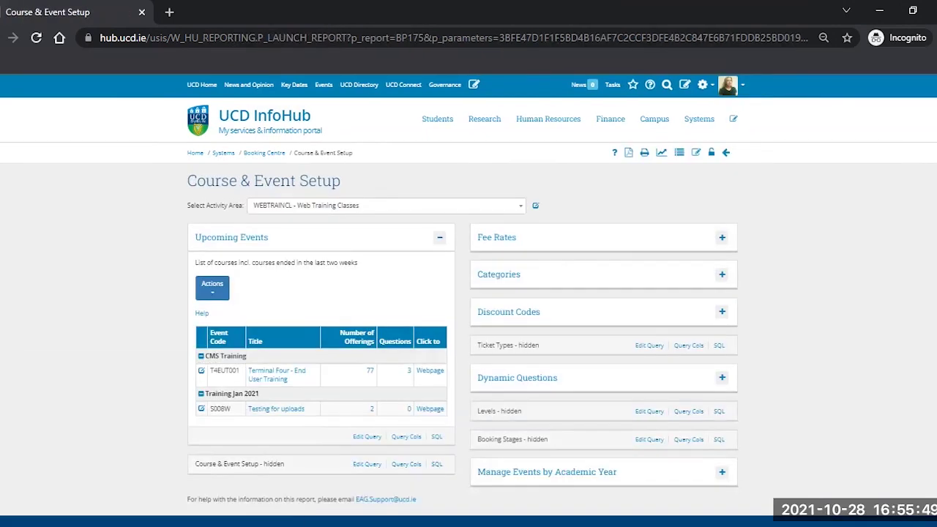
Start a new event in the Web Training Classes activity area and look over the Event Details form
click(212, 287)
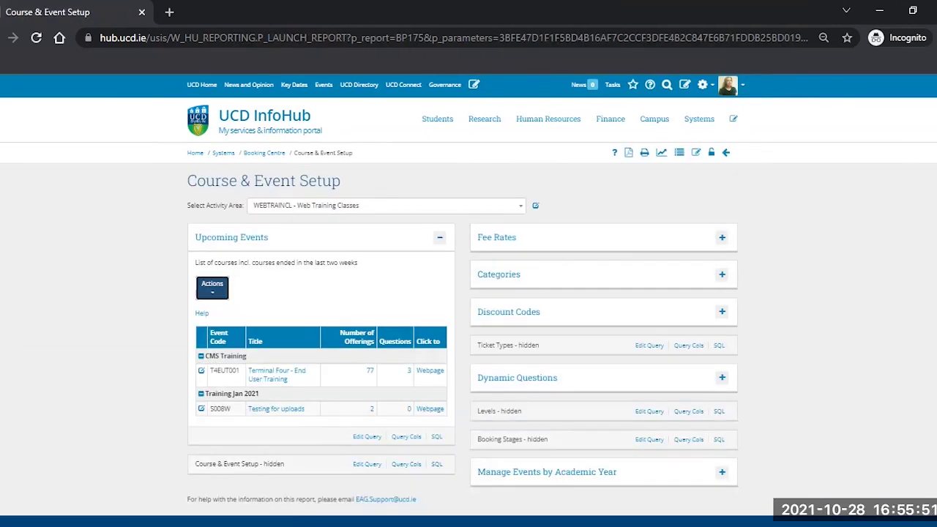
click(245, 319)
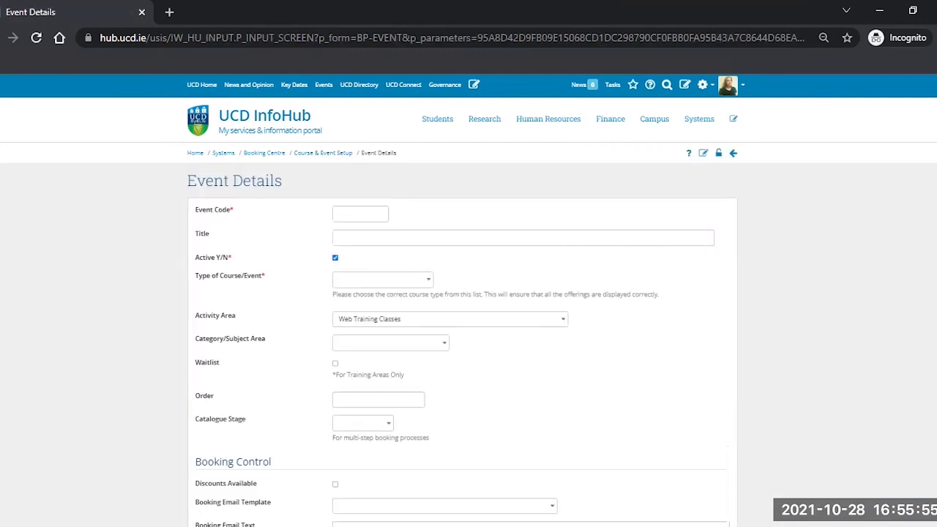
scroll(468, 300, down, 4)
scroll(468, 300, down, 6)
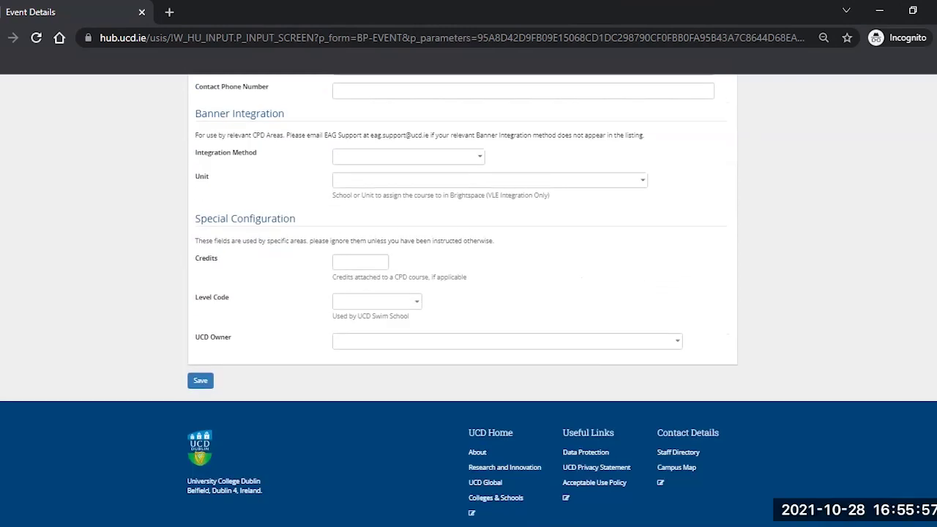
scroll(469, 300, up, 10)
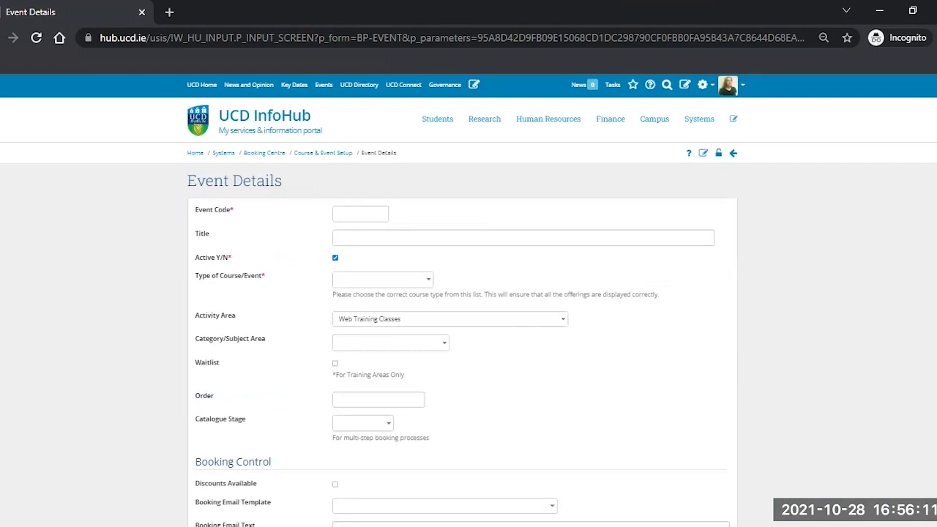
scroll(468, 293, down, 10)
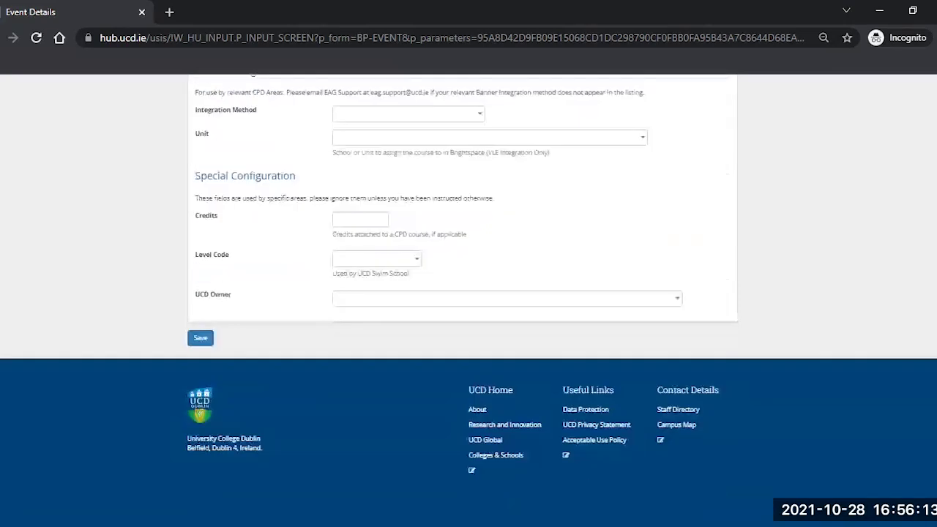
scroll(468, 300, up, 10)
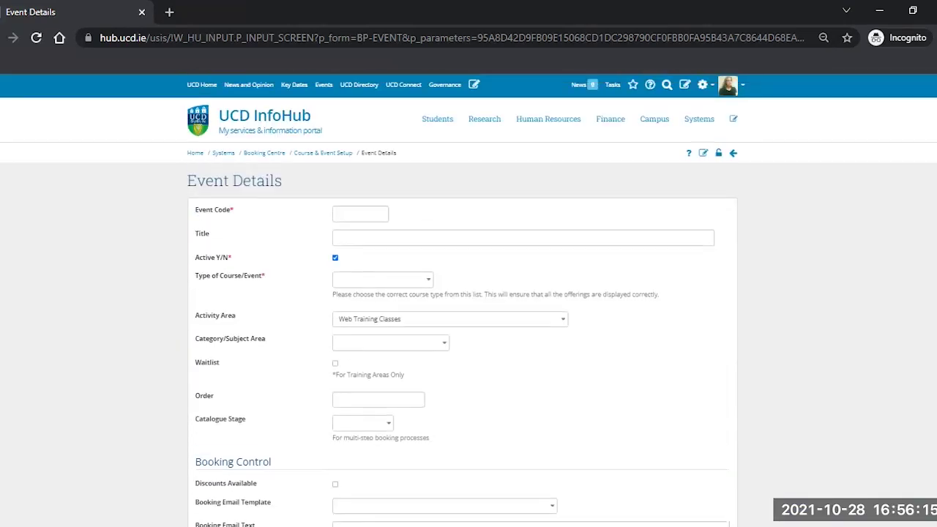
Enter the event code SGEVCODE and the title "Event code for training purposes"
click(361, 214)
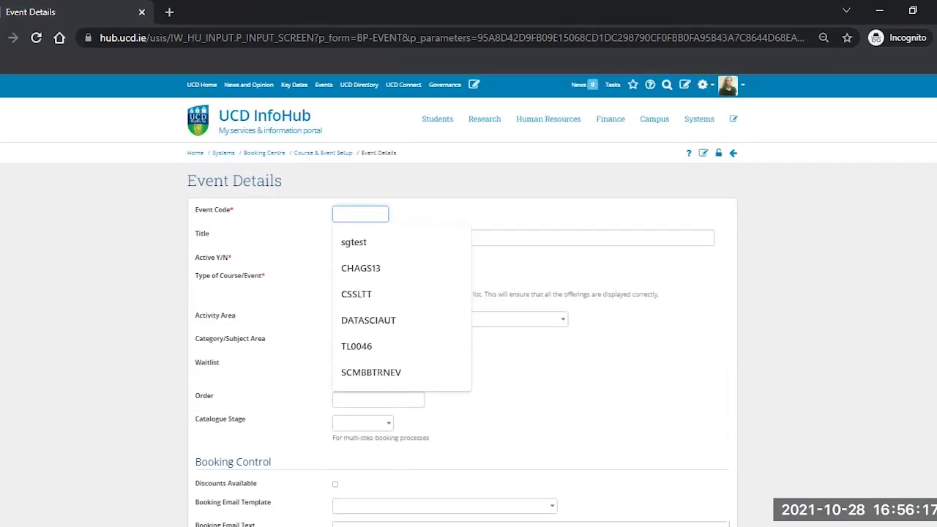
text(SGEVCODE)
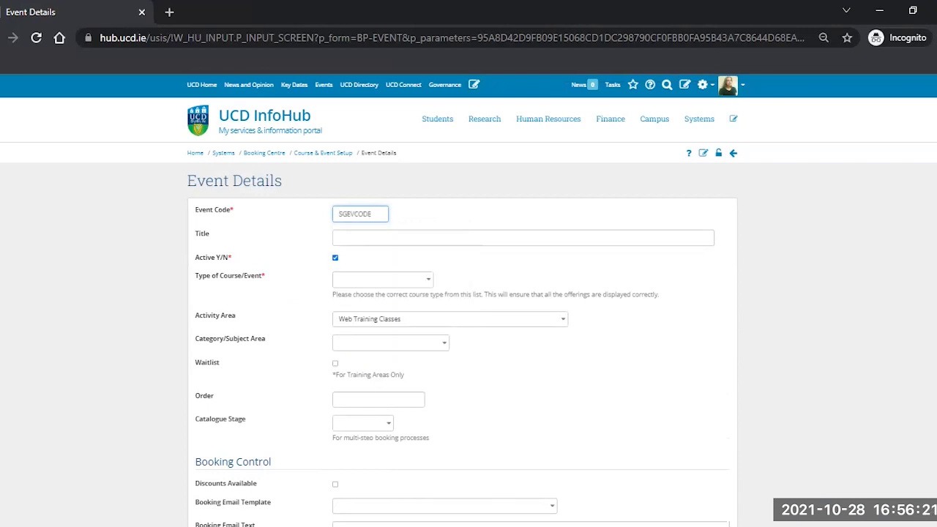
key(Tab)
text(Ev)
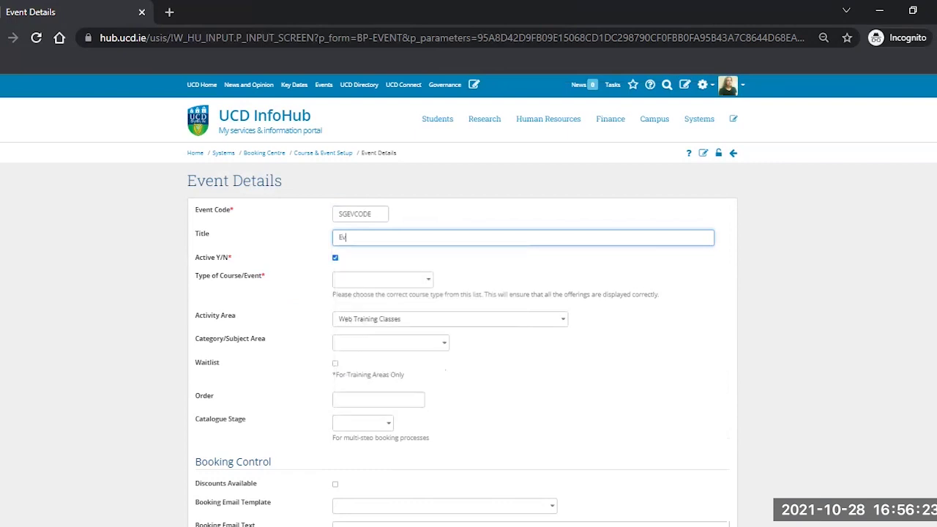
text(ent code for tranin)
key(BackSpace)
key(BackSpace)
key(BackSpace)
text(ining purposes)
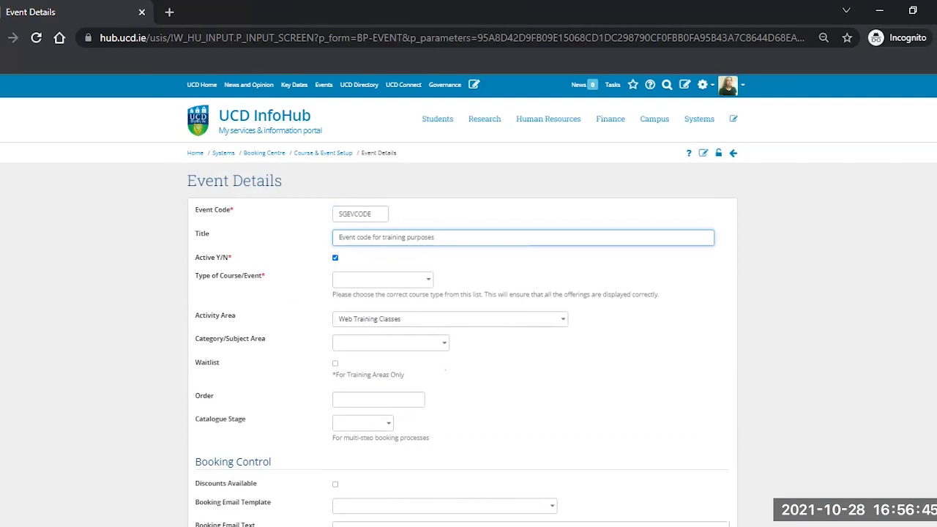
Set the type of course/event to Staff Training and the category/subject area to "Category for training purposes!!"
click(382, 280)
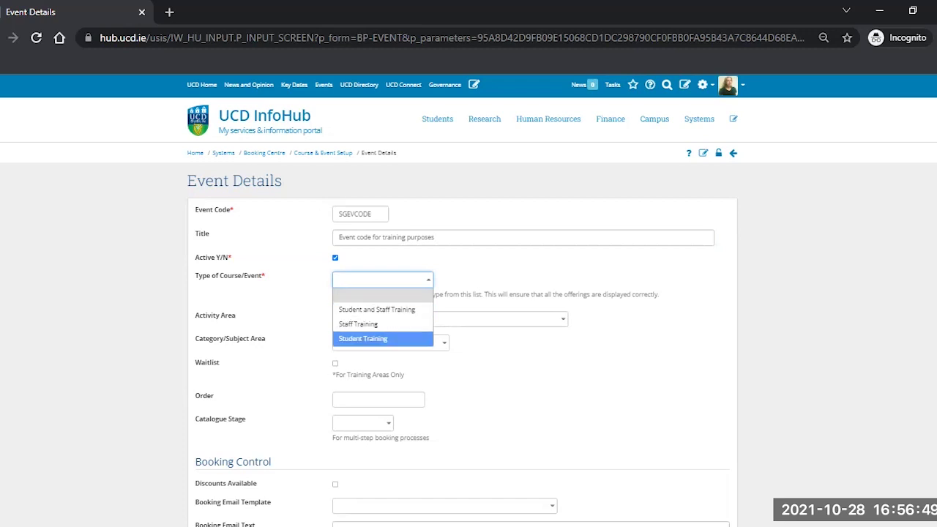
click(358, 324)
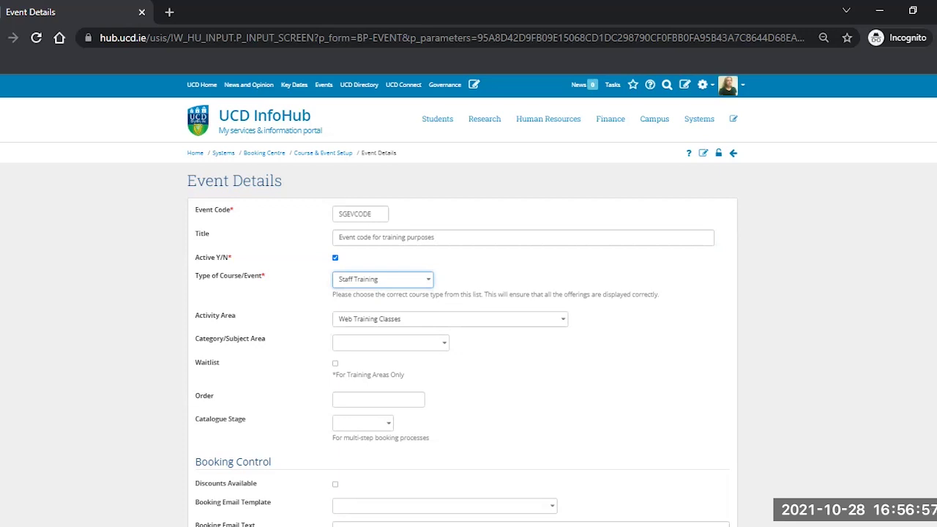
scroll(469, 300, down, 1)
click(390, 270)
click(385, 315)
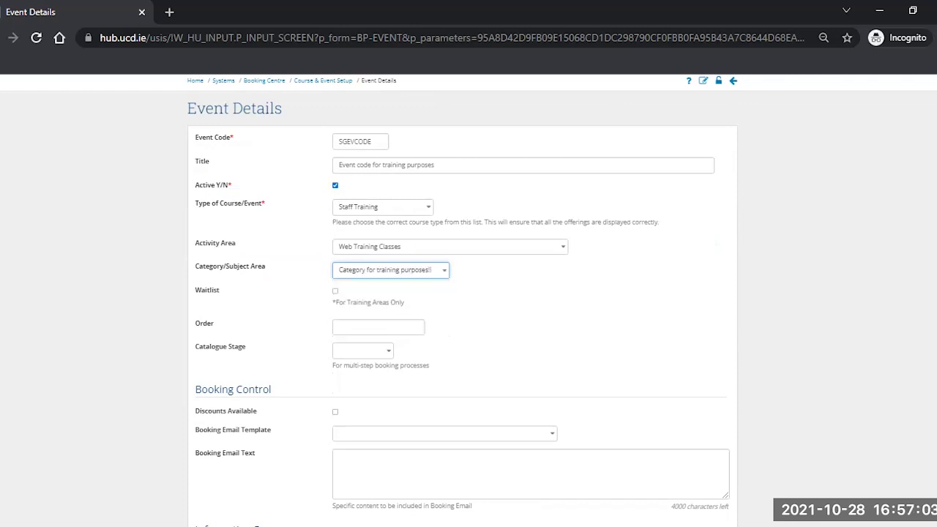
Enable the Waitlist and Discounts Available options for the event
click(336, 291)
scroll(469, 300, down, 1)
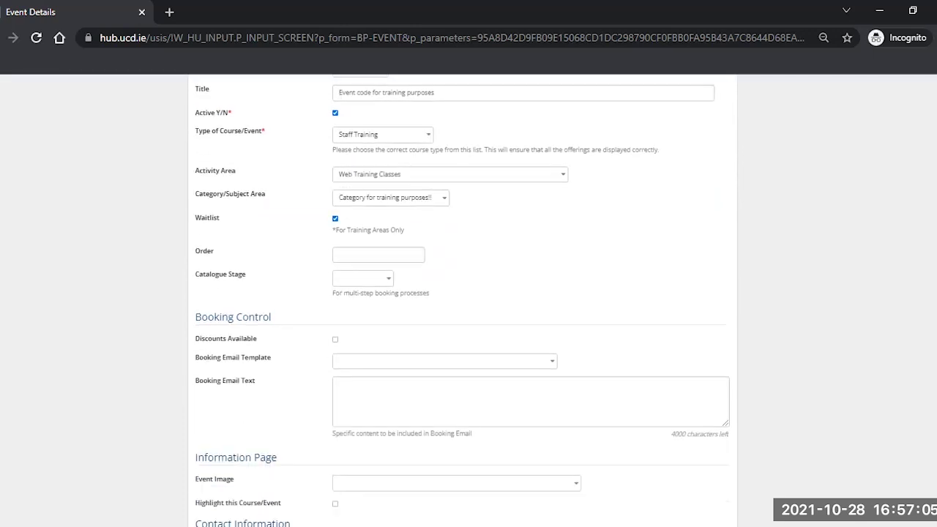
scroll(468, 301, down, 1)
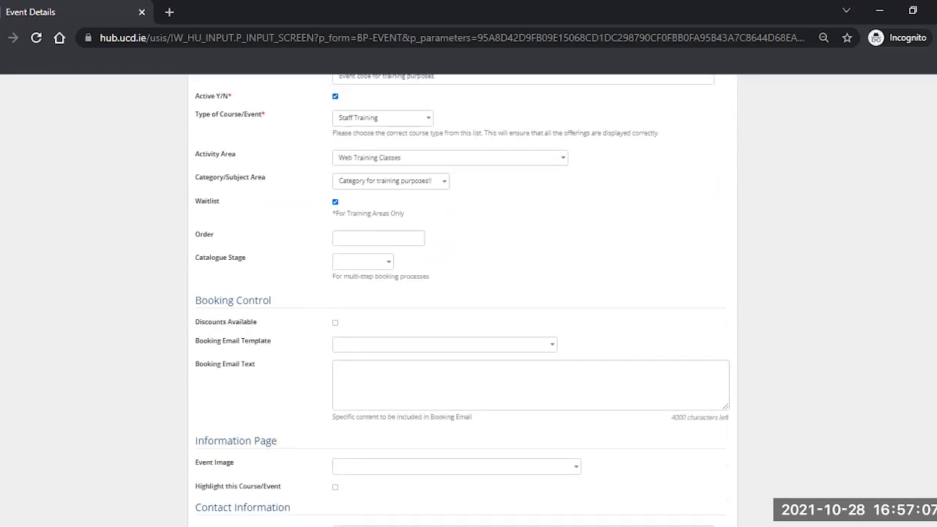
scroll(468, 300, down, 1)
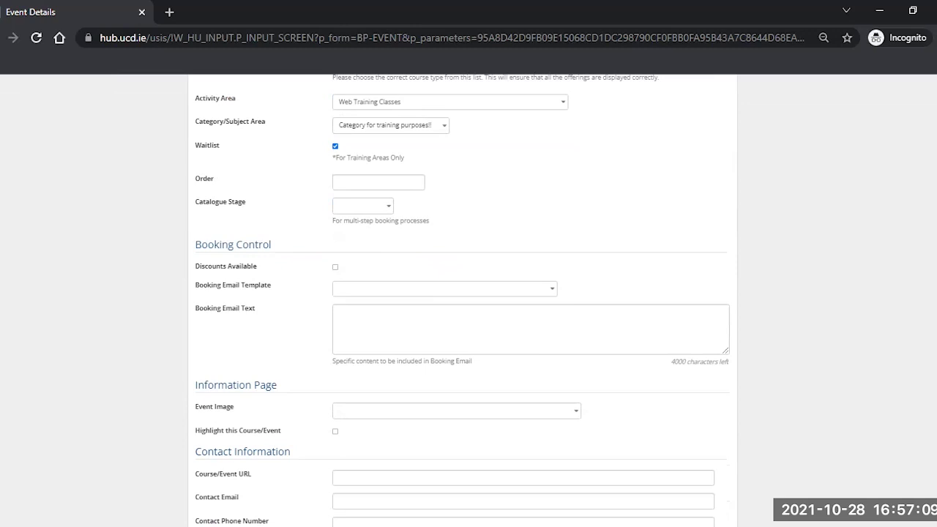
click(336, 266)
scroll(461, 293, down, 1)
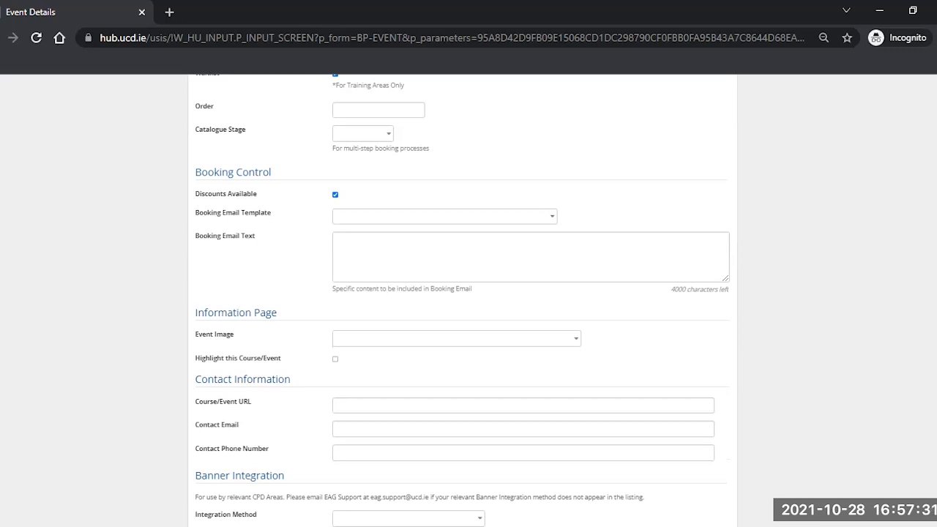
scroll(469, 300, down, 1)
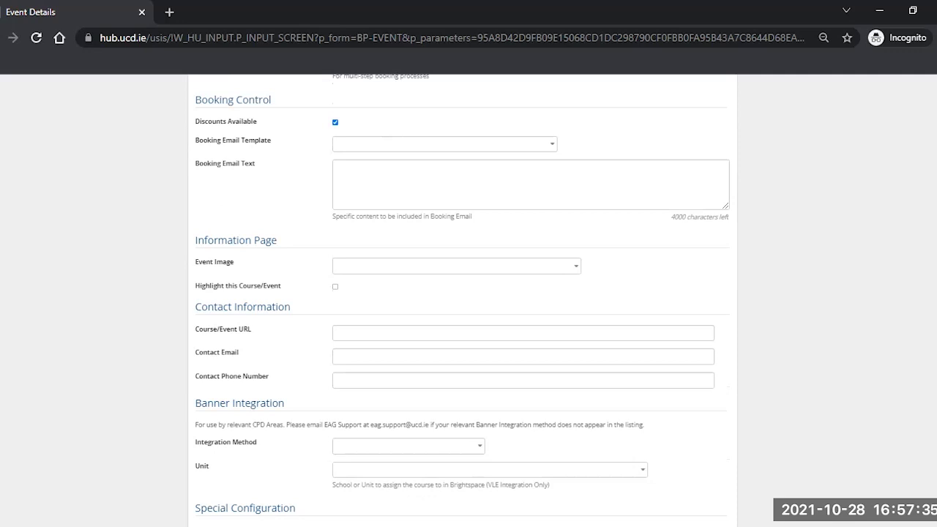
click(335, 287)
click(335, 286)
scroll(469, 293, down, 1)
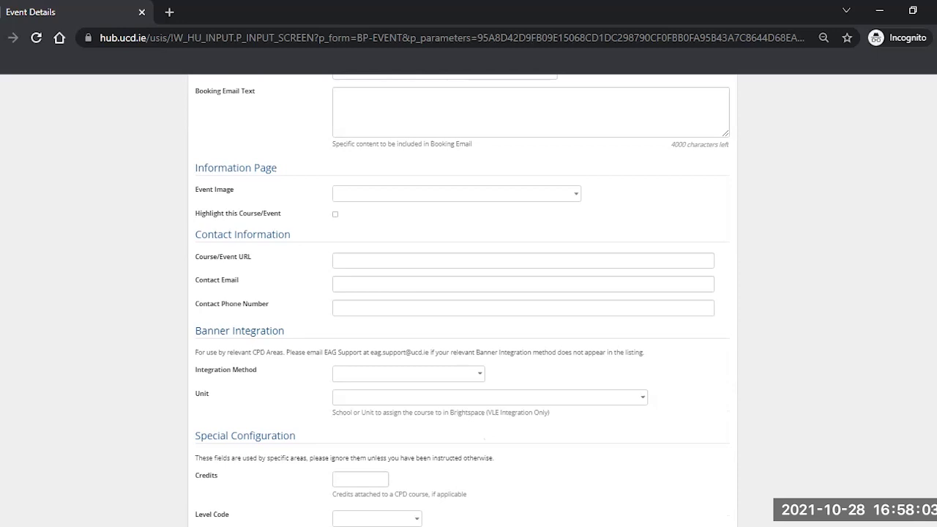
click(423, 261)
Save the new event and return to a refreshed Upcoming Events list
scroll(469, 293, down, 2)
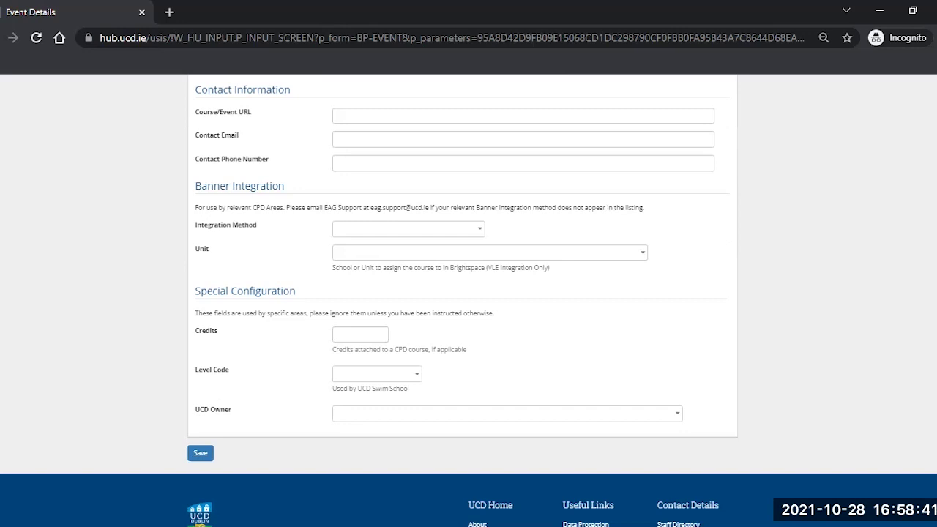
click(200, 453)
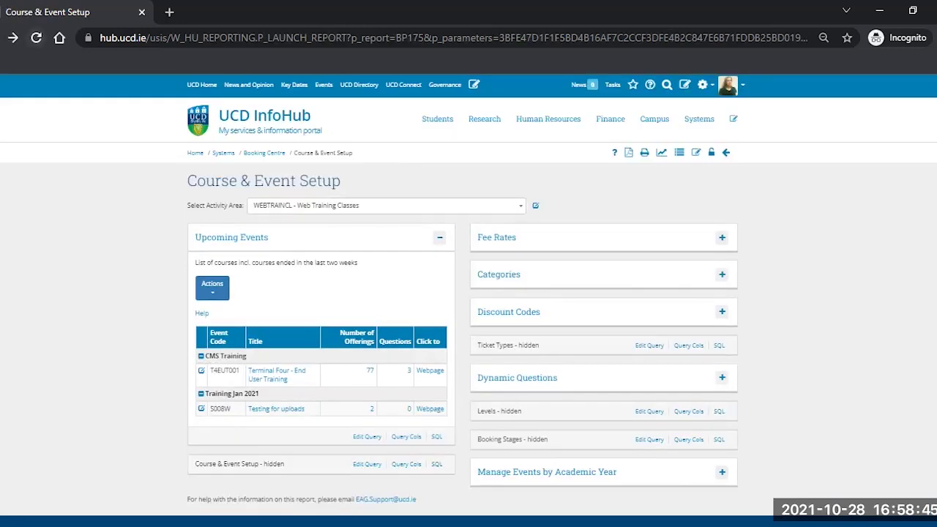
click(36, 38)
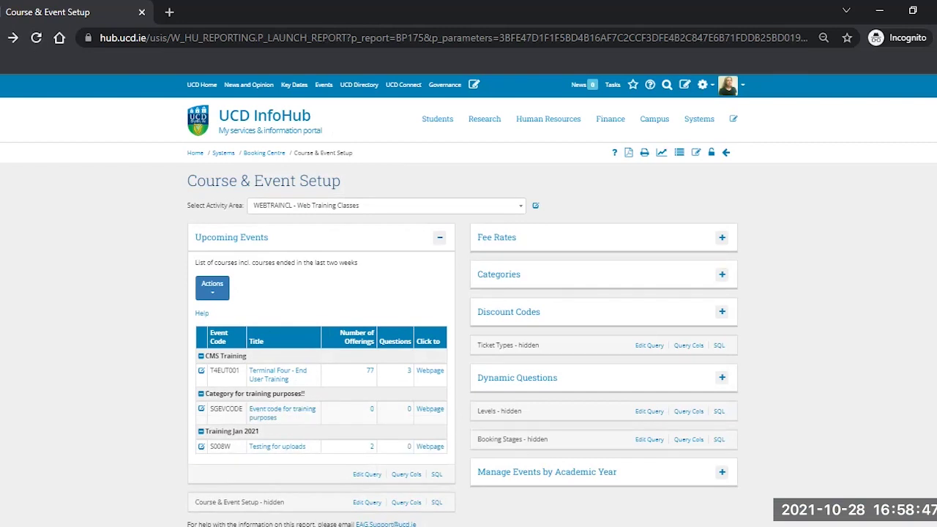
Edit the SGEVCODE event, setting its title to "Event code for training purposes only" and reselecting the category "Category for training purposes!!"
scroll(469, 300, down, 1)
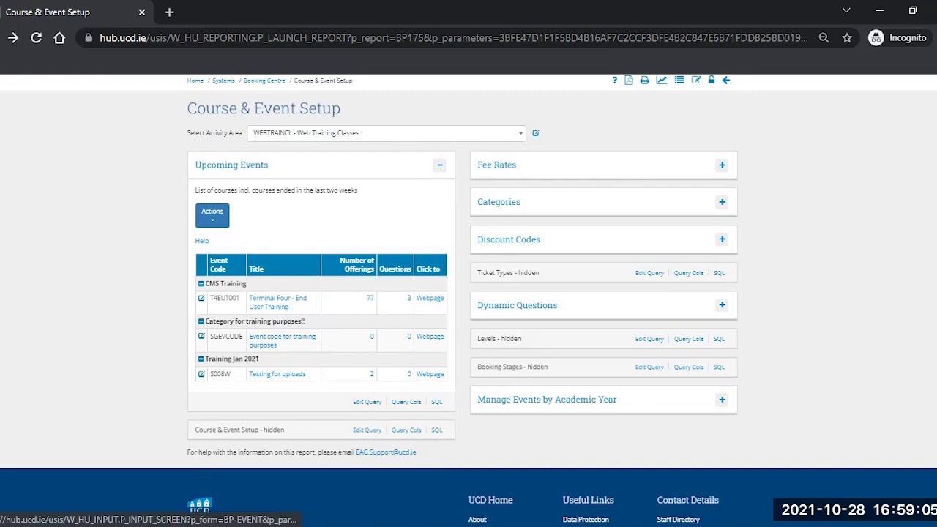
click(201, 336)
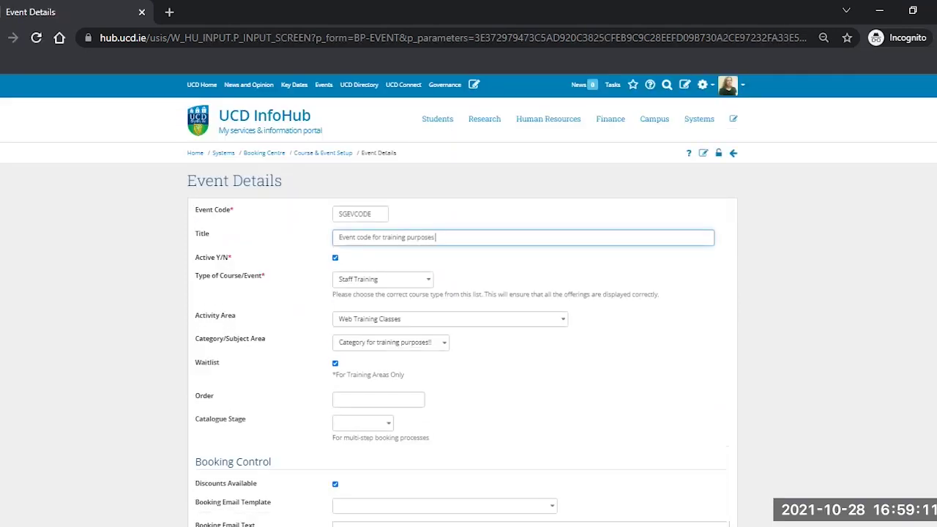
text(only)
click(390, 341)
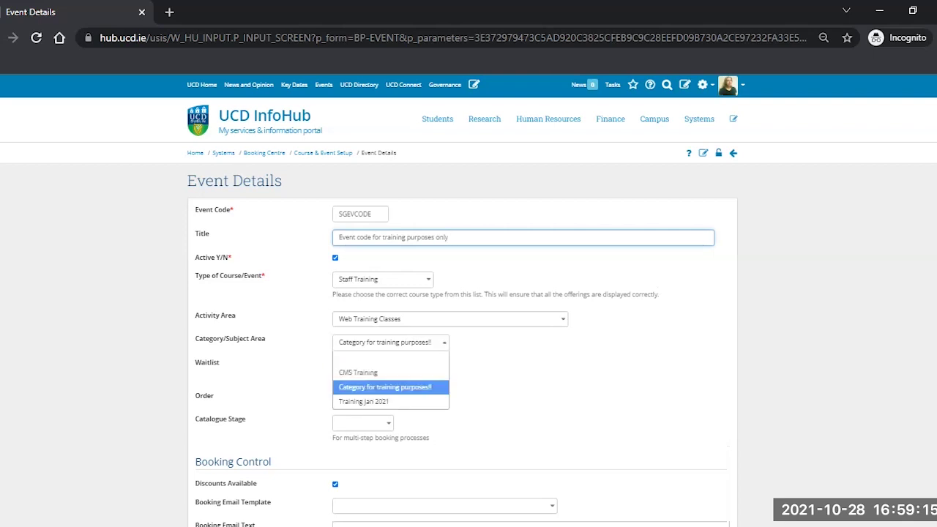
click(390, 386)
Save the edited SGEVCODE event and reload the Course & Event Setup page to update the events list
scroll(469, 300, down, 3)
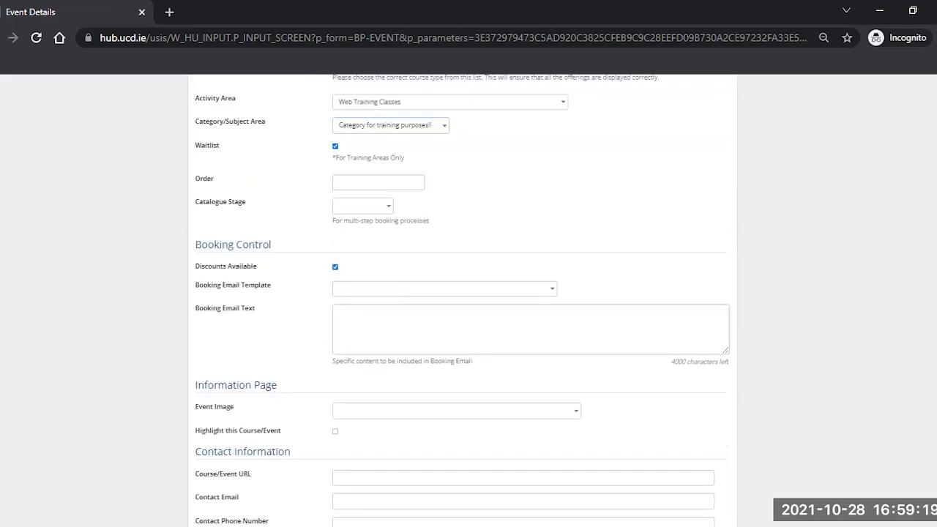
scroll(469, 300, down, 3)
scroll(469, 301, down, 3)
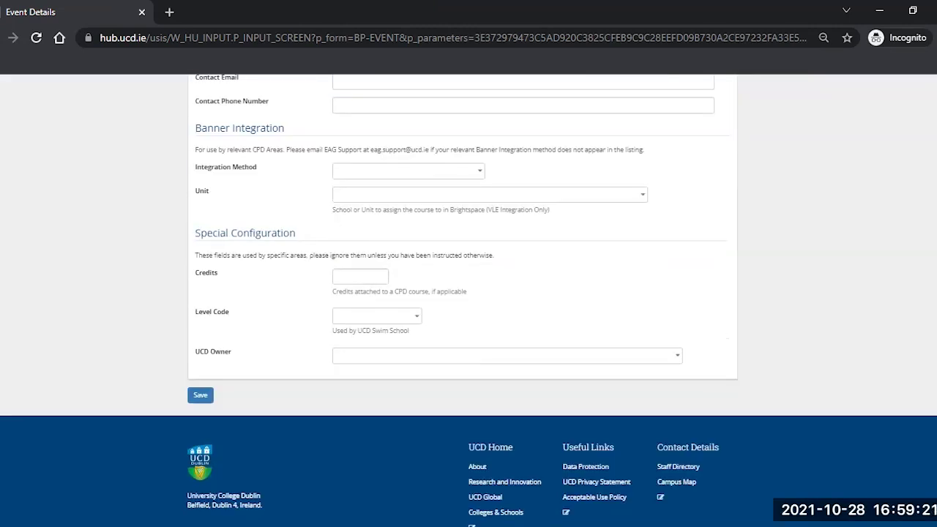
scroll(468, 300, down, 1)
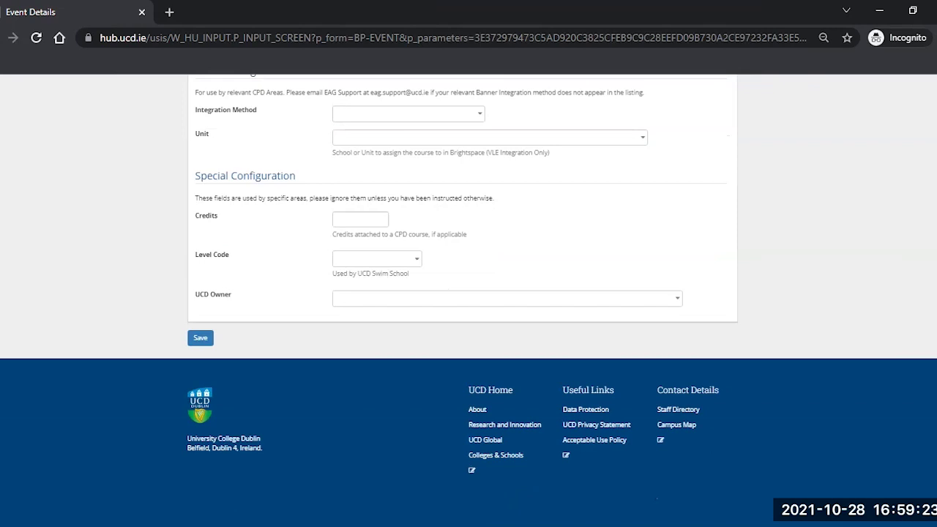
key(alt+Left)
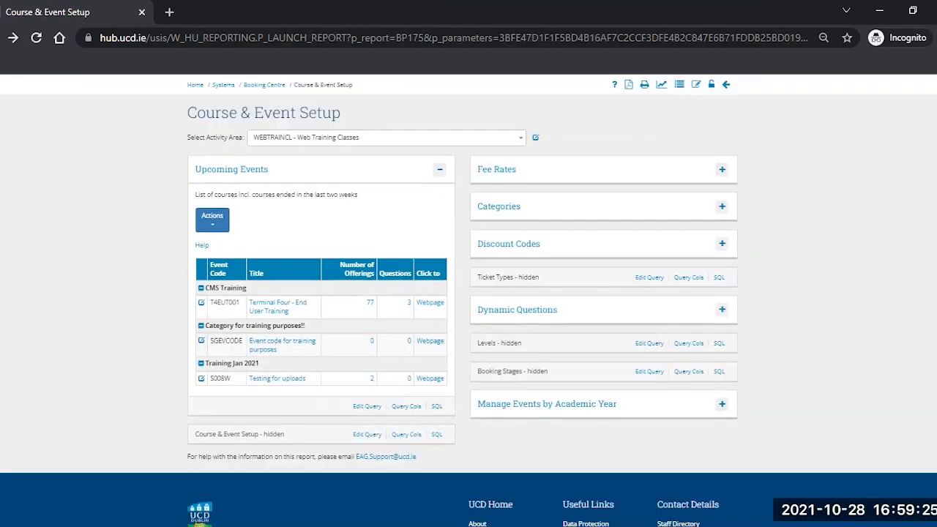
click(36, 38)
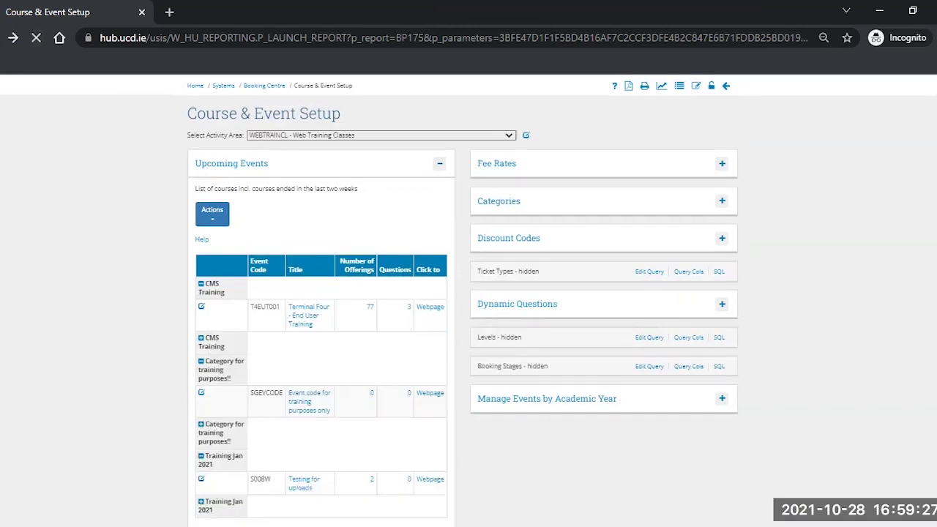